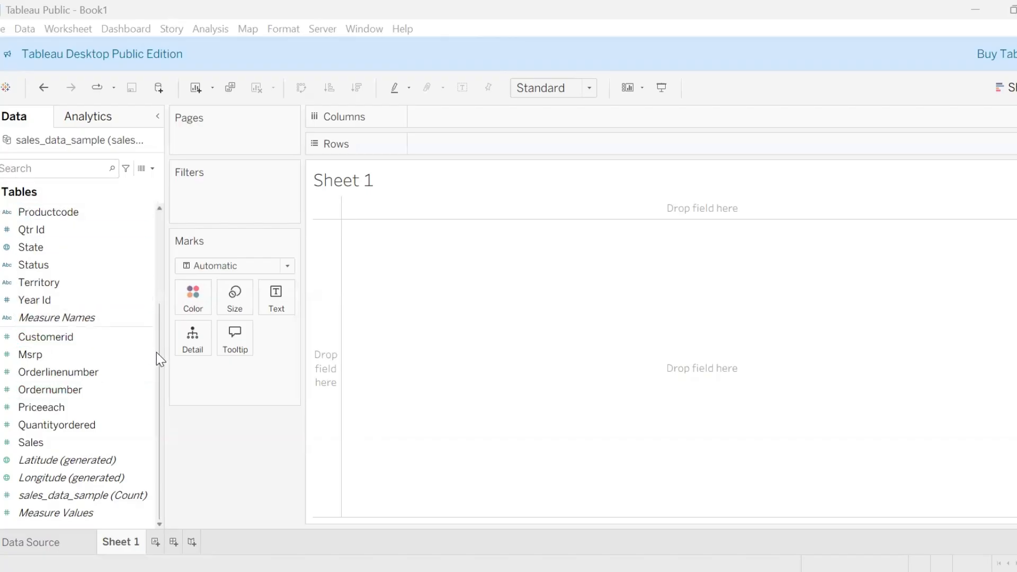
# Build a text table with Country on the rows and the summed Sales for each country
pyautogui.moveTo(157, 352); pyautogui.dragTo(161, 278)
pyautogui.click(44, 232)
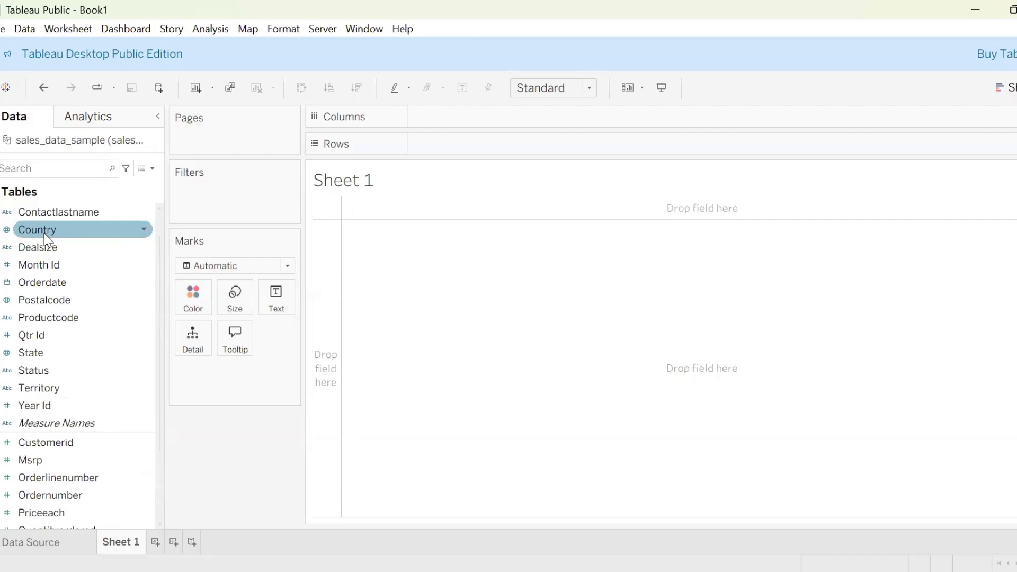
pyautogui.moveTo(450, 144); pyautogui.dragTo(451, 145)
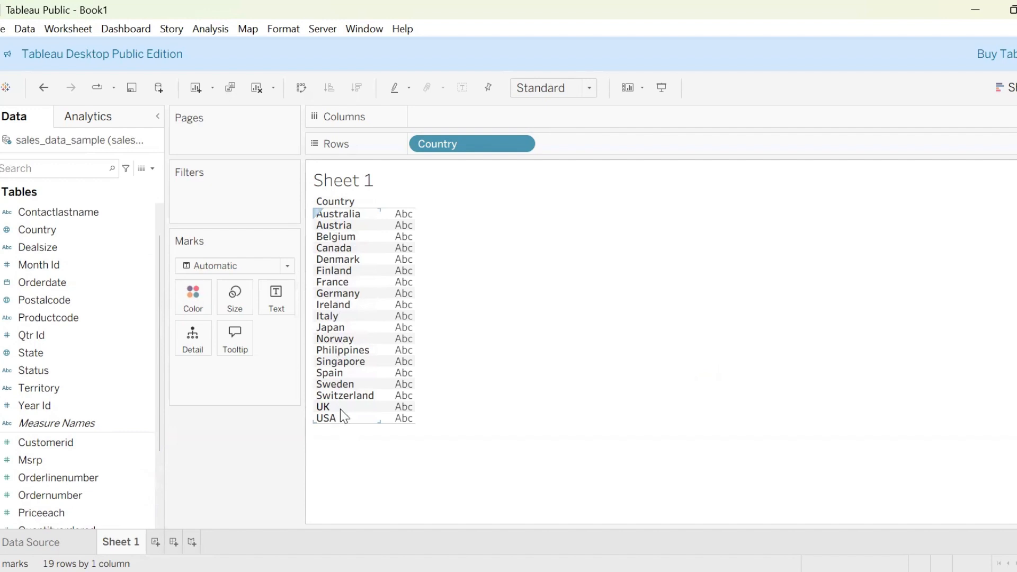
pyautogui.moveTo(161, 279); pyautogui.dragTo(164, 458)
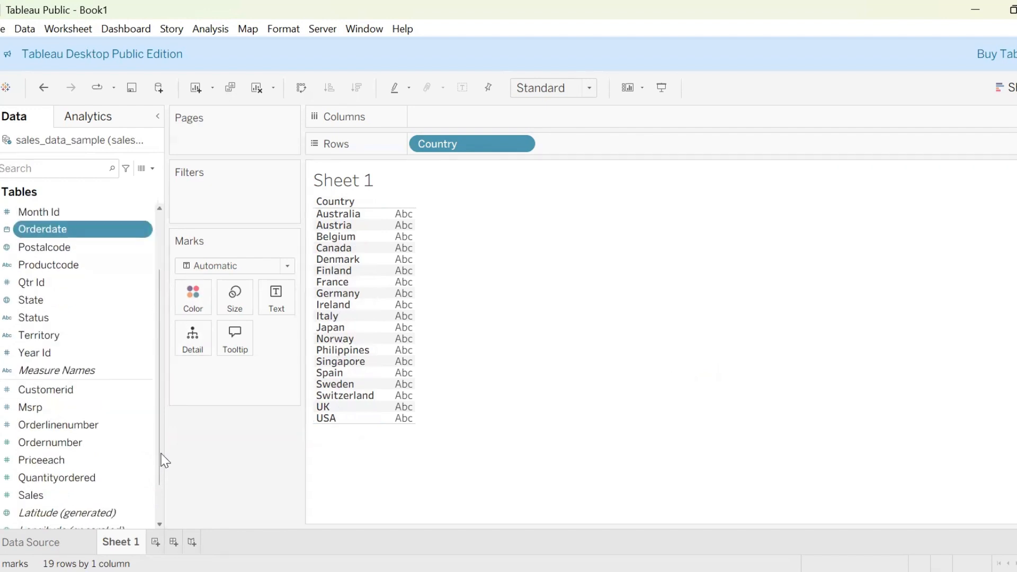
pyautogui.click(38, 495)
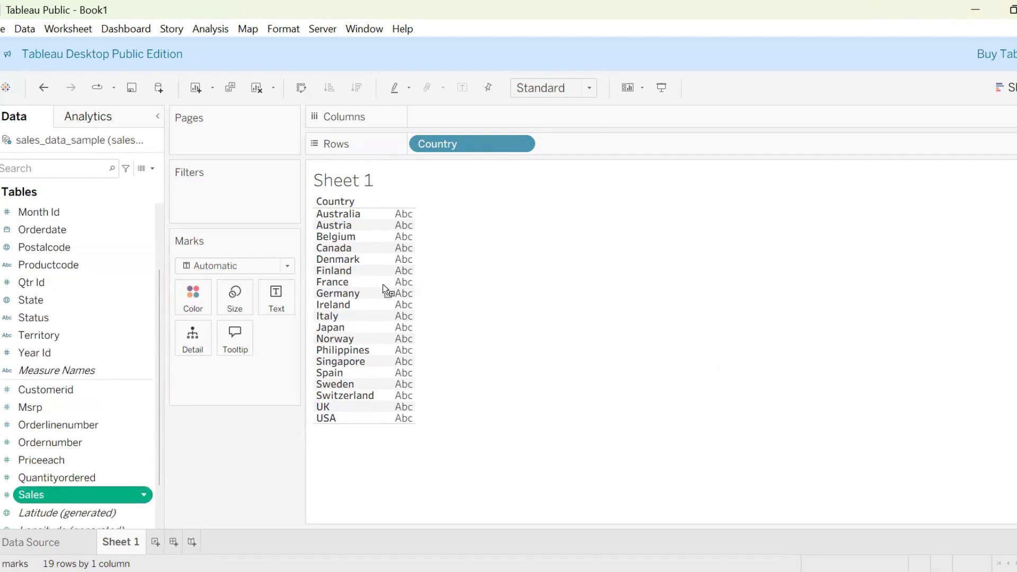
pyautogui.moveTo(385, 291); pyautogui.dragTo(394, 293)
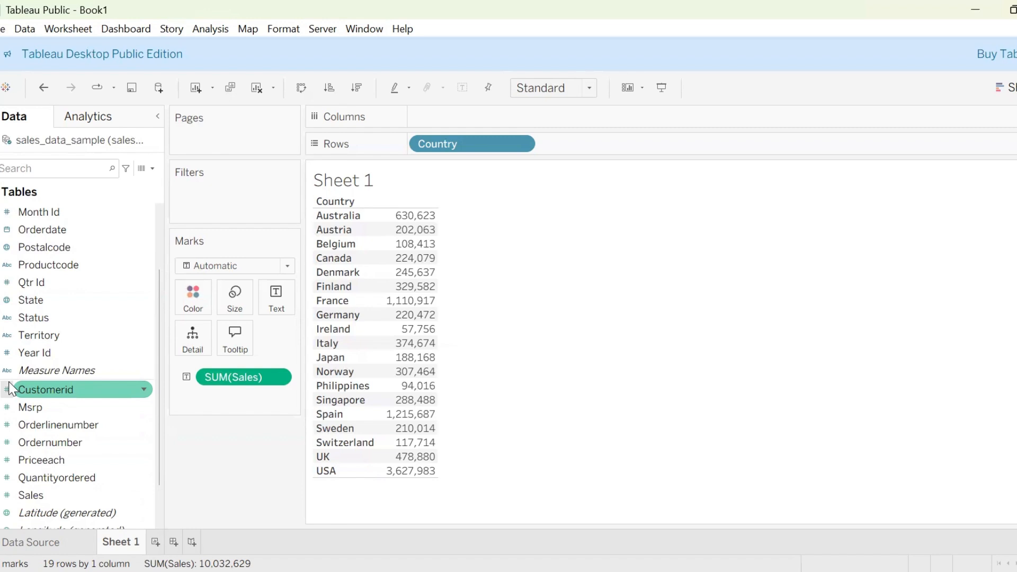
# Convert Customerid to a dimension and add it to the rows after Country to break down the sales
pyautogui.click(143, 391)
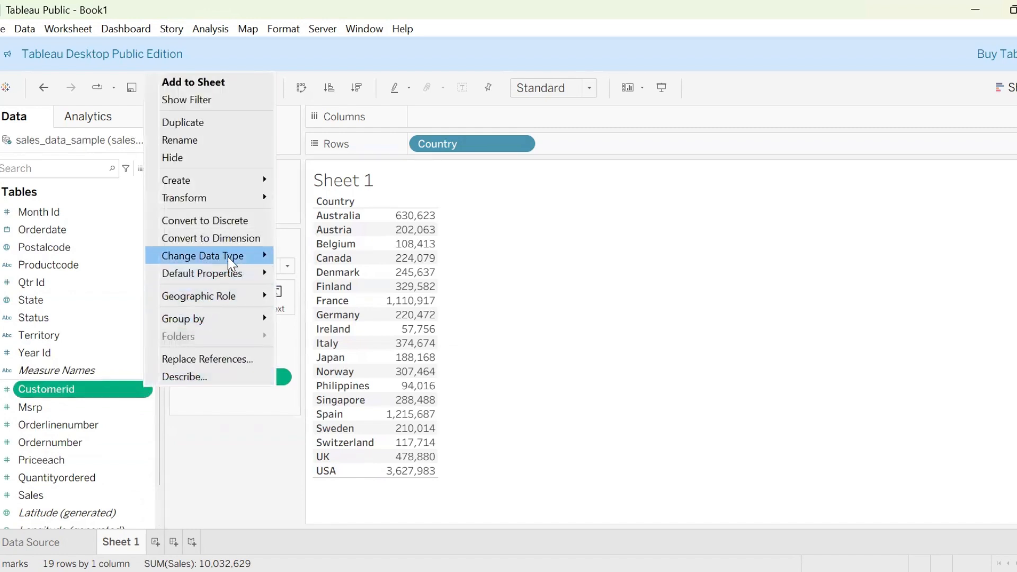
pyautogui.click(243, 234)
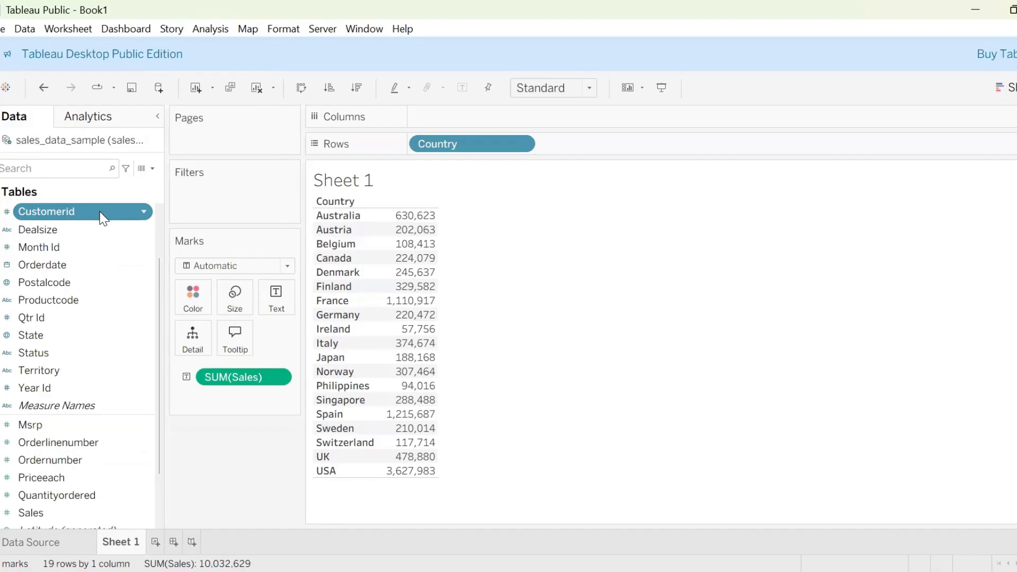
pyautogui.moveTo(102, 217); pyautogui.dragTo(635, 140)
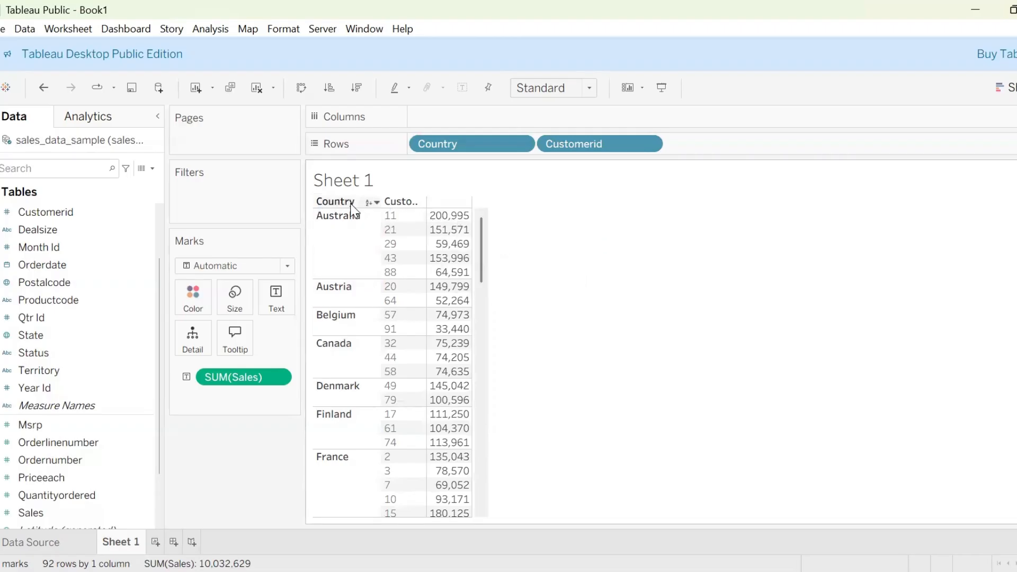
pyautogui.moveTo(448, 218)
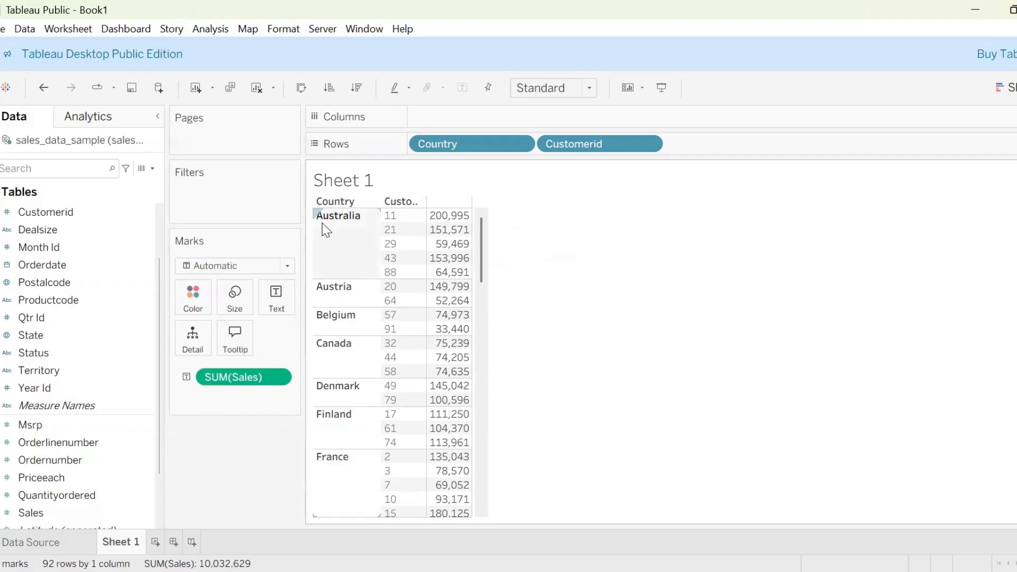
# Convert the Customerid field back to a measure
pyautogui.click(147, 213)
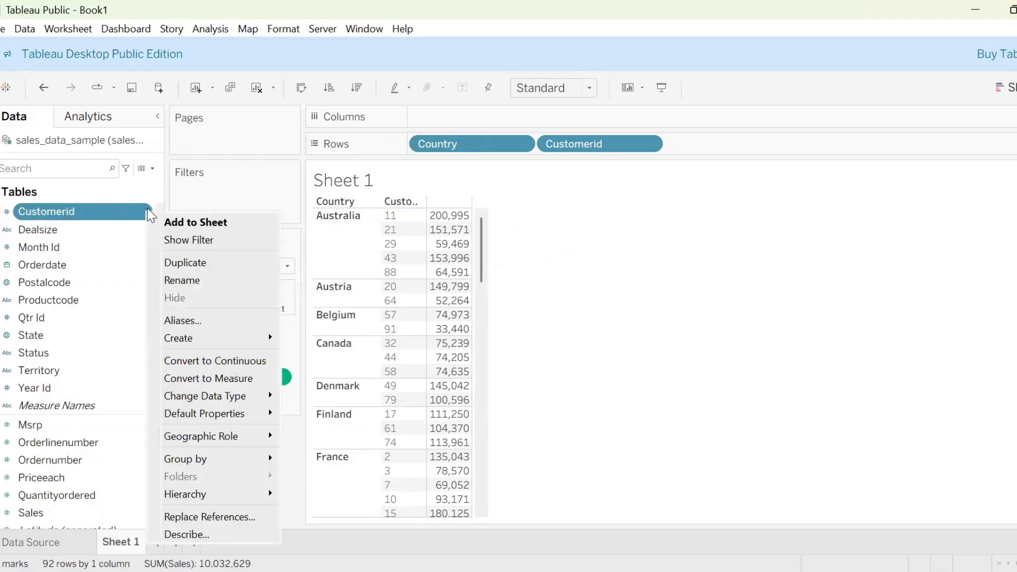
pyautogui.click(203, 379)
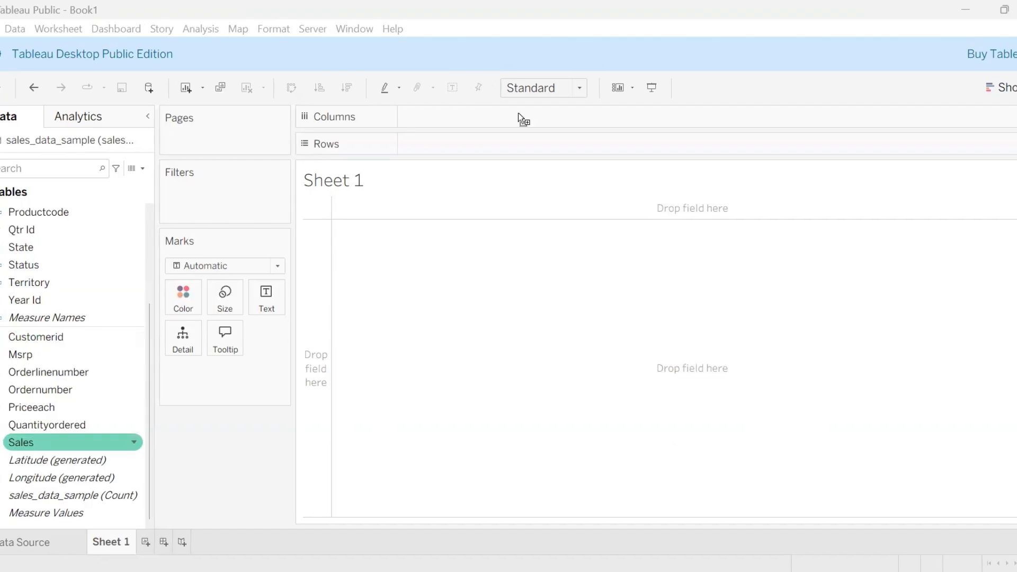
# Place Sales on the rows of the empty sheet, turn the chart into a histogram and inspect its bars
pyautogui.moveTo(459, 141); pyautogui.dragTo(459, 142)
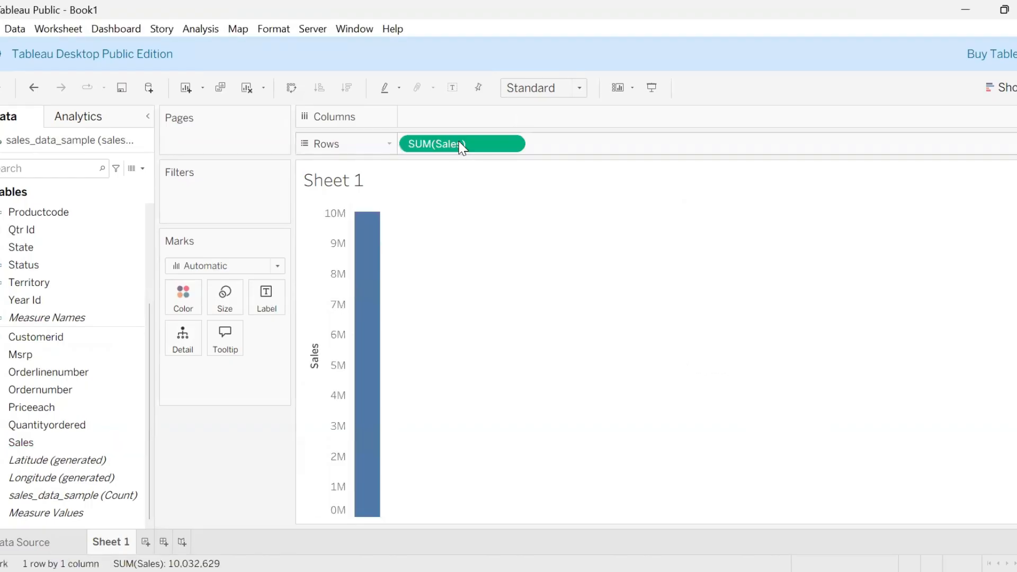
pyautogui.click(998, 87)
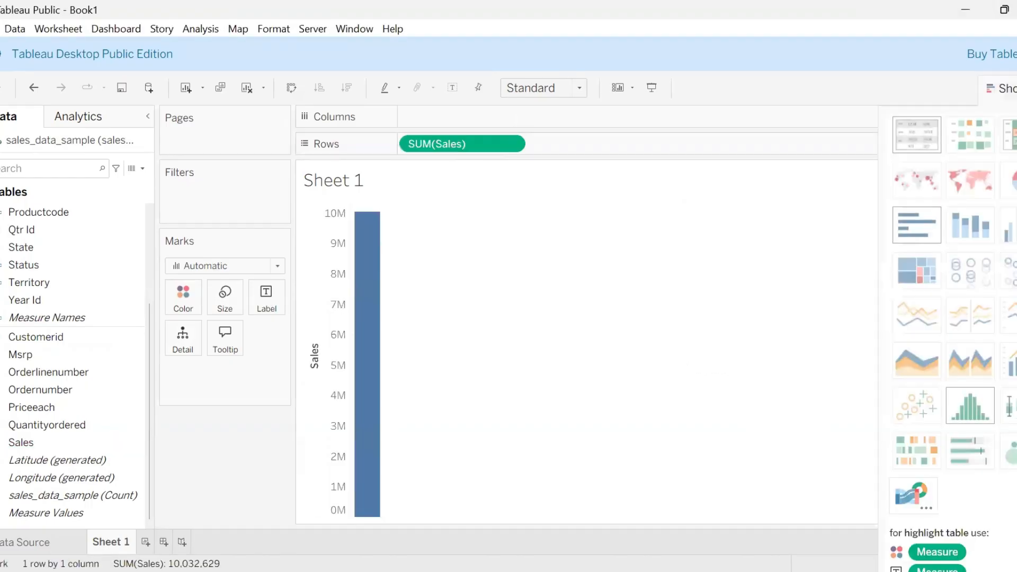
pyautogui.click(961, 412)
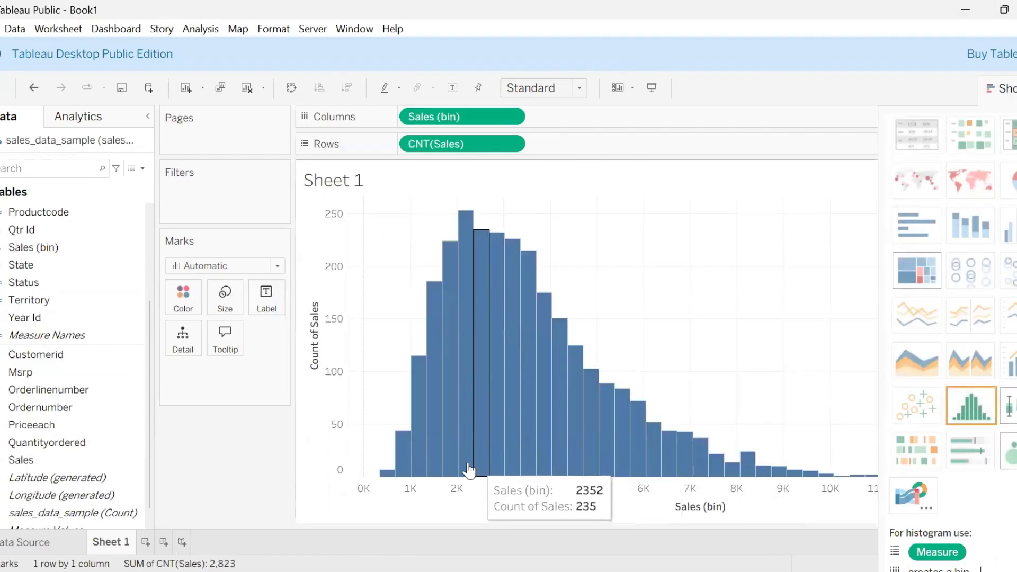
pyautogui.moveTo(435, 476)
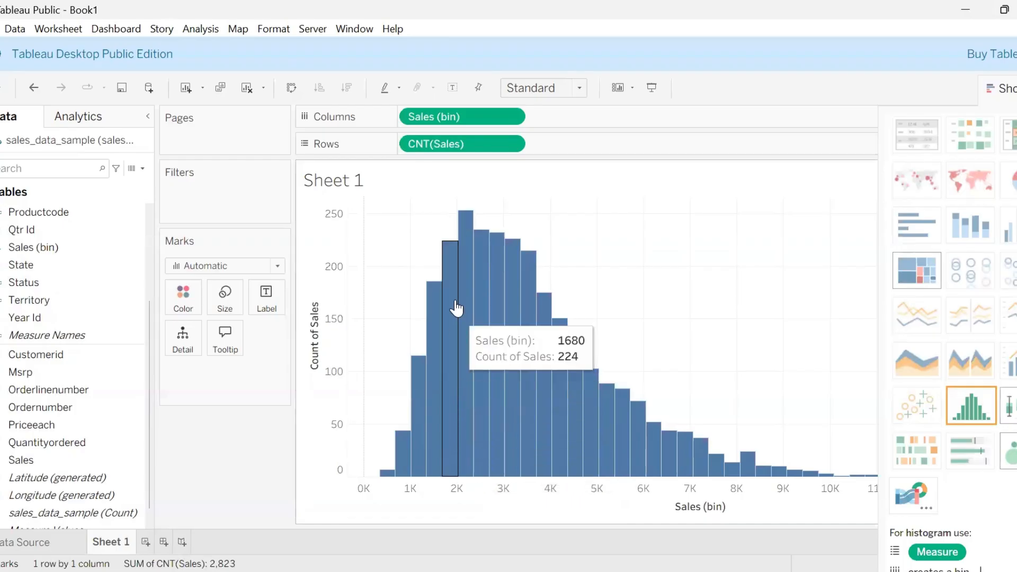
pyautogui.moveTo(467, 261)
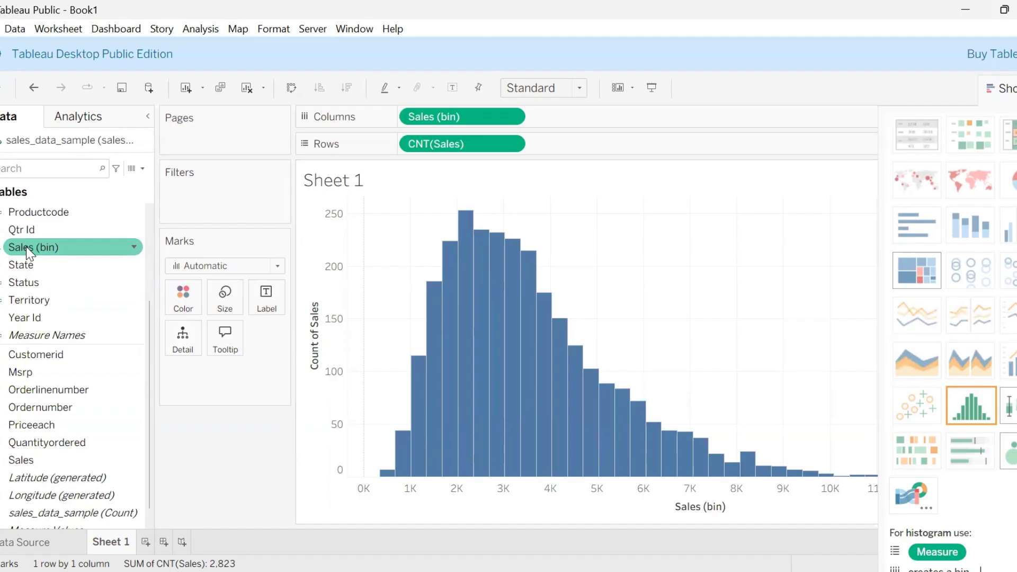
# Edit the Sales (bin) field and set its bin size to 1000
pyautogui.rightClick(135, 248)
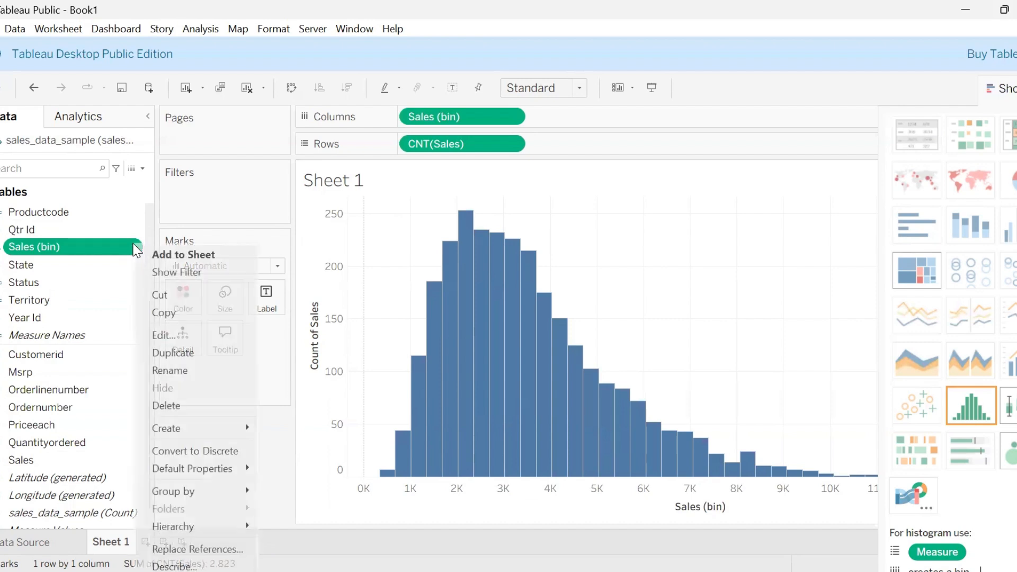
pyautogui.click(164, 336)
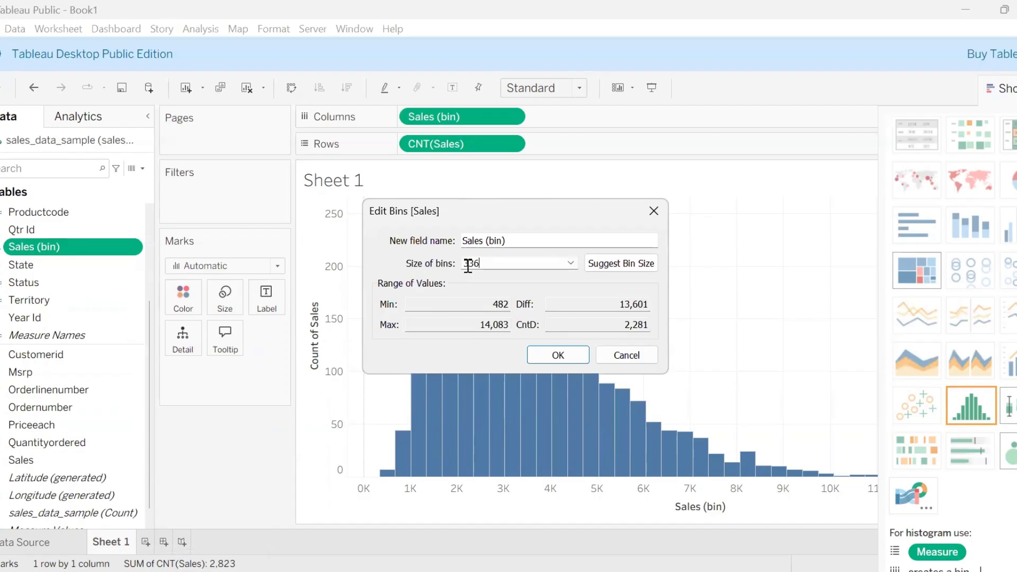
pyautogui.moveTo(480, 264); pyautogui.dragTo(456, 262)
pyautogui.click(546, 362)
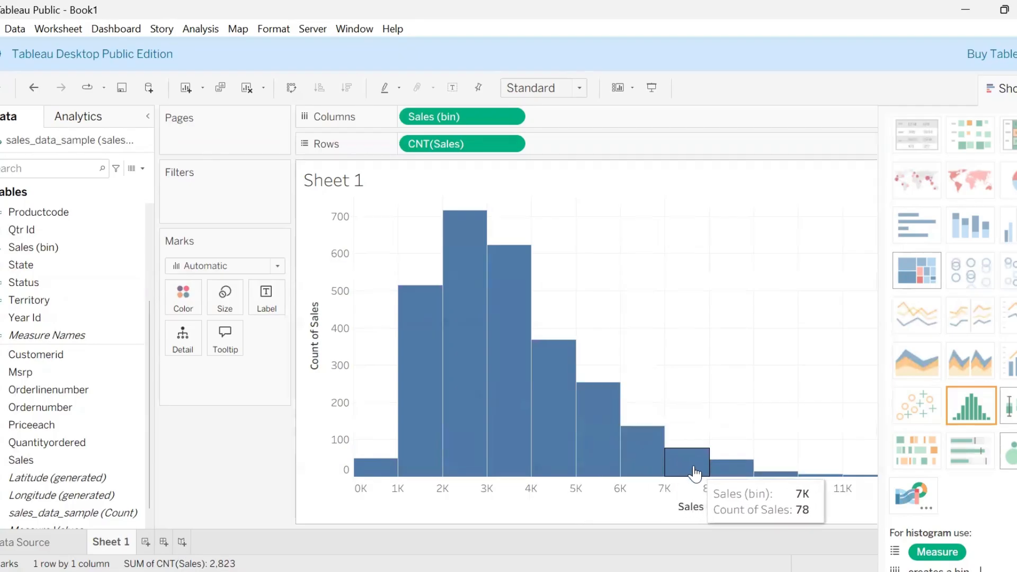
# Close the chart suggestions and sketch a symmetric, a right-tailed and a left-tailed distribution curve with axes over the sheet
pyautogui.hotkey('ctrl', '1')
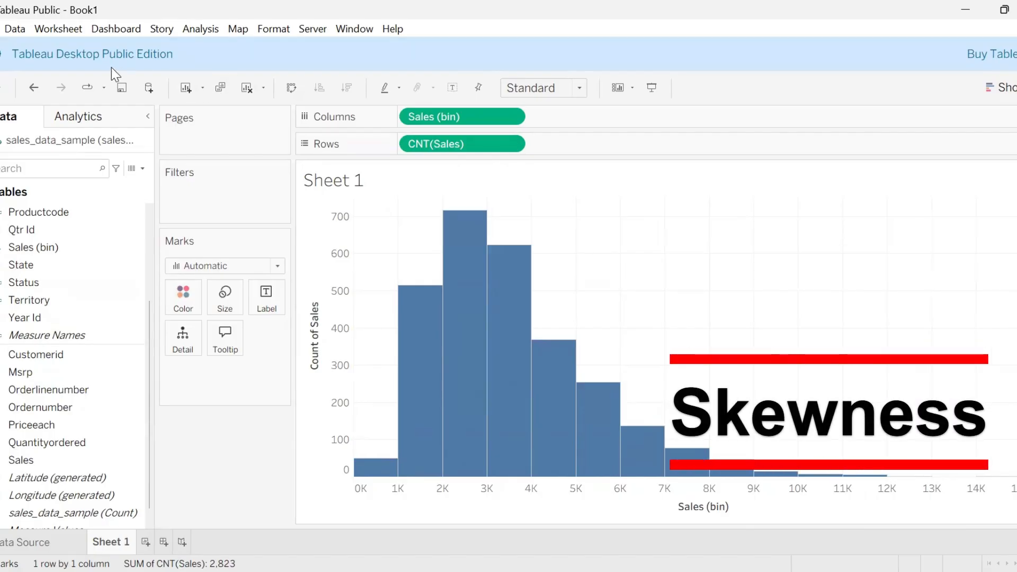
pyautogui.moveTo(563, 185)
pyautogui.mouseDown()
pyautogui.moveTo(629, 275)
pyautogui.moveTo(695, 275)
pyautogui.mouseUp()
pyautogui.moveTo(587, 265)
pyautogui.mouseDown()
pyautogui.moveTo(606, 210)
pyautogui.moveTo(658, 233)
pyautogui.moveTo(679, 258)
pyautogui.mouseUp()
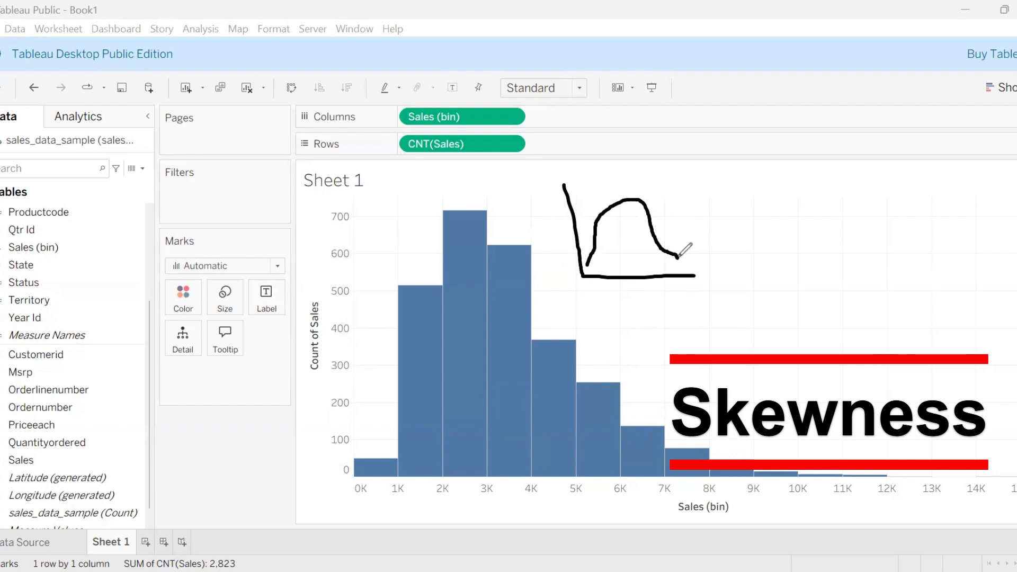
pyautogui.moveTo(731, 167)
pyautogui.mouseDown()
pyautogui.moveTo(744, 227)
pyautogui.moveTo(815, 256)
pyautogui.moveTo(872, 249)
pyautogui.mouseUp()
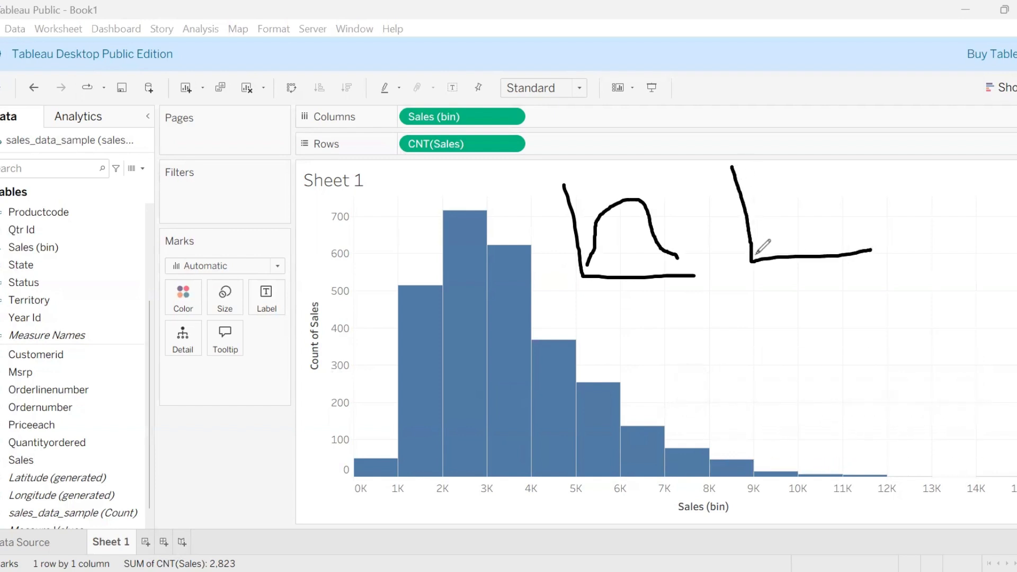
pyautogui.moveTo(756, 253)
pyautogui.mouseDown()
pyautogui.moveTo(765, 209)
pyautogui.moveTo(826, 206)
pyautogui.moveTo(909, 232)
pyautogui.moveTo(919, 248)
pyautogui.mouseUp()
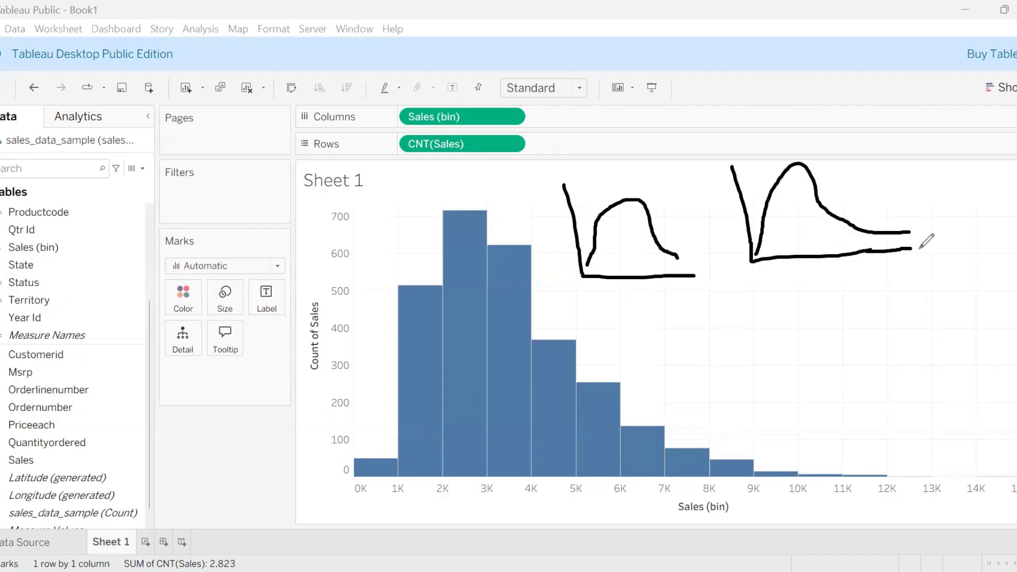
pyautogui.moveTo(777, 313)
pyautogui.mouseDown()
pyautogui.moveTo(803, 401)
pyautogui.moveTo(983, 388)
pyautogui.mouseUp()
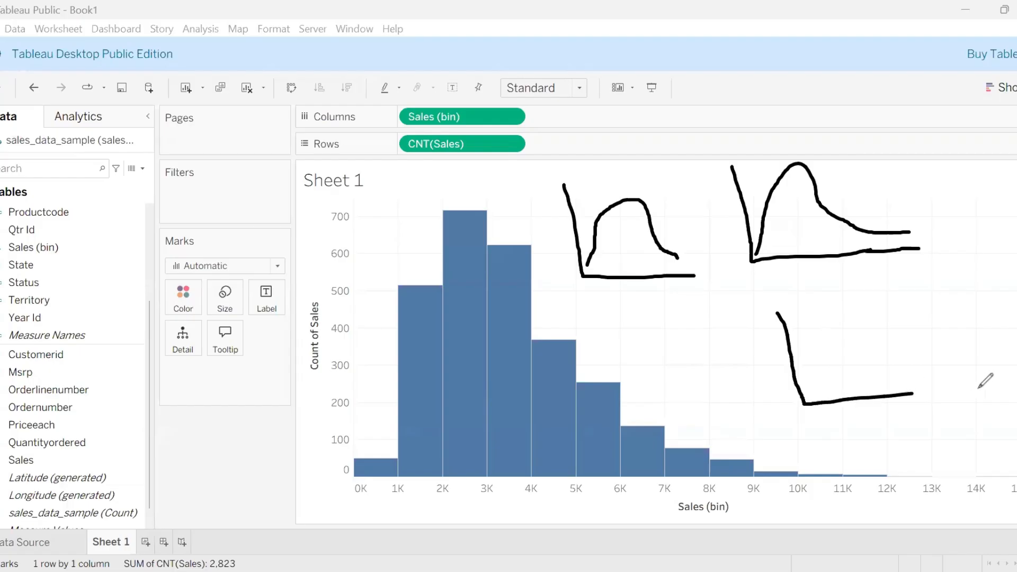
pyautogui.moveTo(809, 393)
pyautogui.mouseDown()
pyautogui.moveTo(859, 367)
pyautogui.moveTo(883, 332)
pyautogui.moveTo(929, 322)
pyautogui.moveTo(953, 371)
pyautogui.mouseUp()
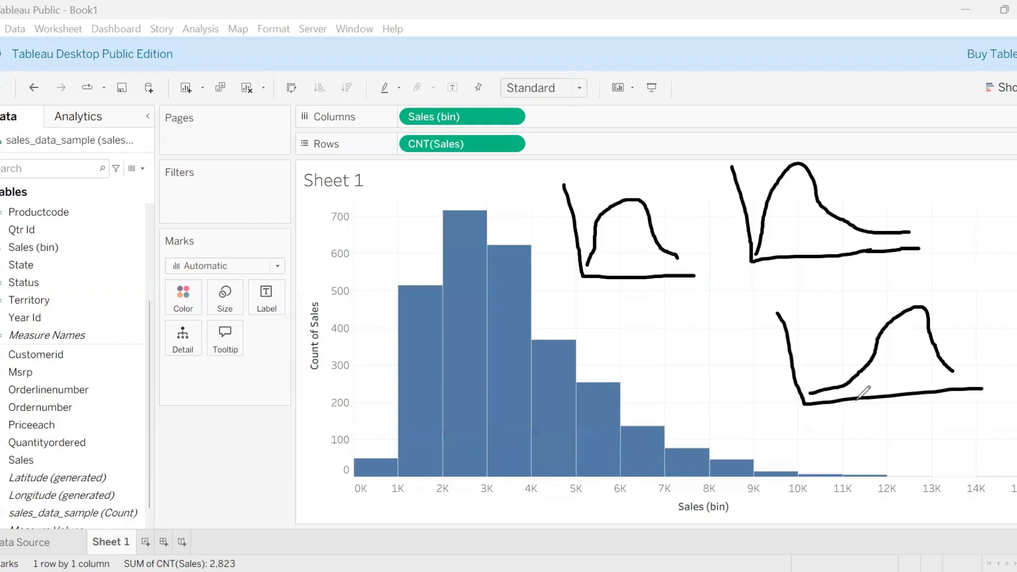
# Circle the left-tailed curve's tail and label the right-tailed curve "+ve" and the left-tailed one "-ve"
pyautogui.moveTo(863, 411)
pyautogui.mouseDown()
pyautogui.moveTo(856, 329)
pyautogui.moveTo(785, 384)
pyautogui.moveTo(858, 421)
pyautogui.moveTo(875, 406)
pyautogui.moveTo(864, 409)
pyautogui.mouseUp()
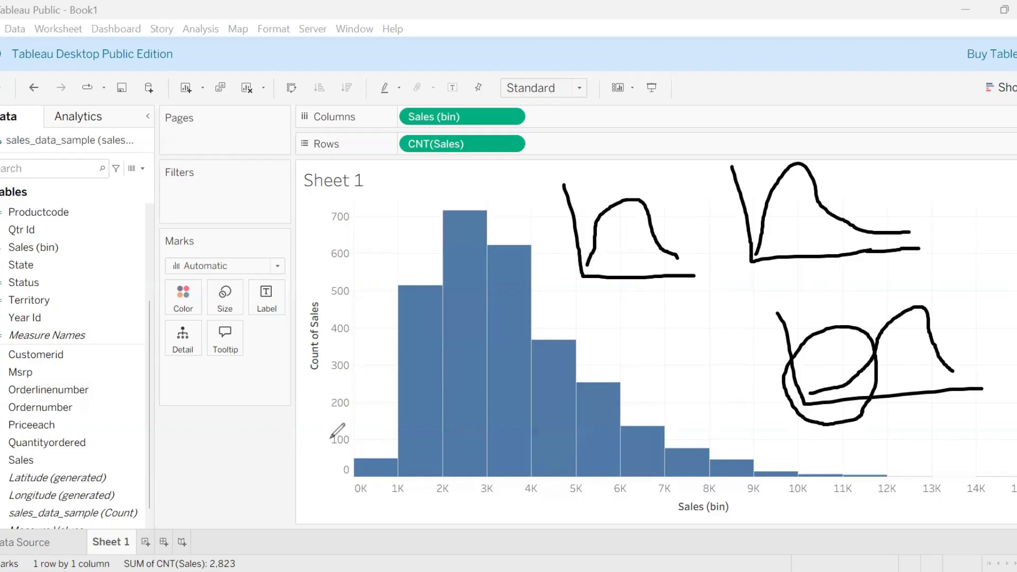
pyautogui.moveTo(869, 189)
pyautogui.mouseDown()
pyautogui.moveTo(882, 187)
pyautogui.moveTo(876, 200)
pyautogui.mouseUp()
pyautogui.moveTo(886, 175); pyautogui.dragTo(906, 171)
pyautogui.moveTo(916, 183); pyautogui.dragTo(934, 193)
pyautogui.moveTo(934, 298)
pyautogui.mouseDown()
pyautogui.moveTo(948, 297)
pyautogui.moveTo(963, 272)
pyautogui.moveTo(995, 293)
pyautogui.mouseUp()
pyautogui.click(946, 288)
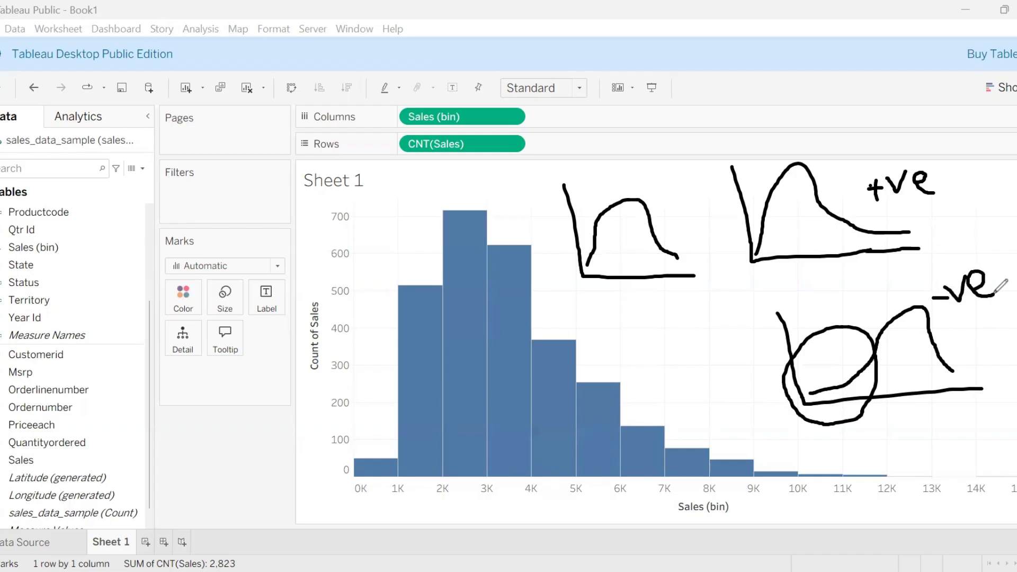
# Trace the outline of the sales histogram with a red curve and exit the drawing mode
pyautogui.moveTo(358, 452)
pyautogui.mouseDown()
pyautogui.moveTo(382, 338)
pyautogui.moveTo(457, 208)
pyautogui.moveTo(516, 203)
pyautogui.moveTo(583, 324)
pyautogui.moveTo(651, 409)
pyautogui.moveTo(731, 440)
pyautogui.moveTo(900, 473)
pyautogui.mouseUp()
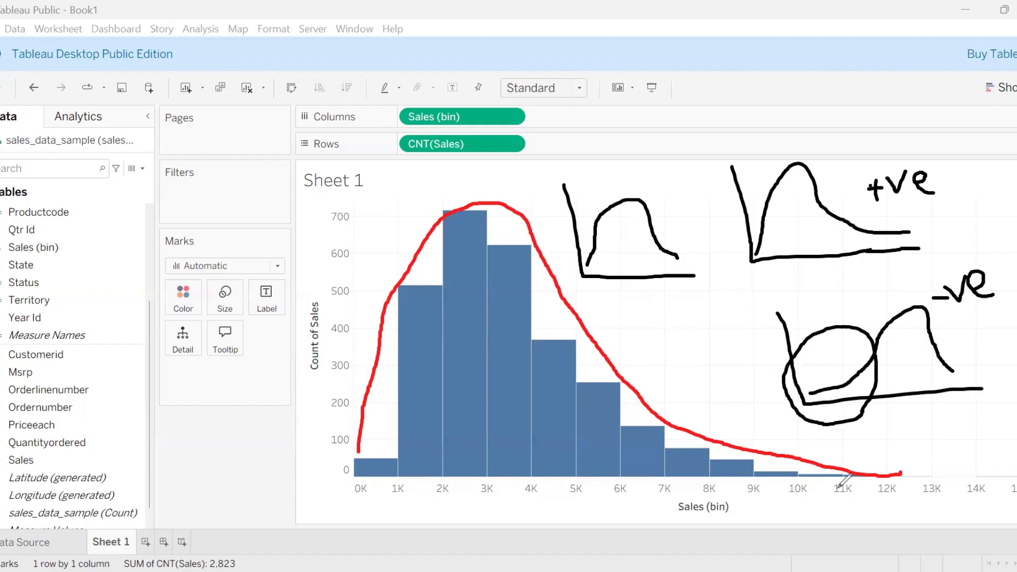
pyautogui.press('Escape')
# Clear the worksheet and delete the Sales (bin) field from the data source
pyautogui.click(247, 87)
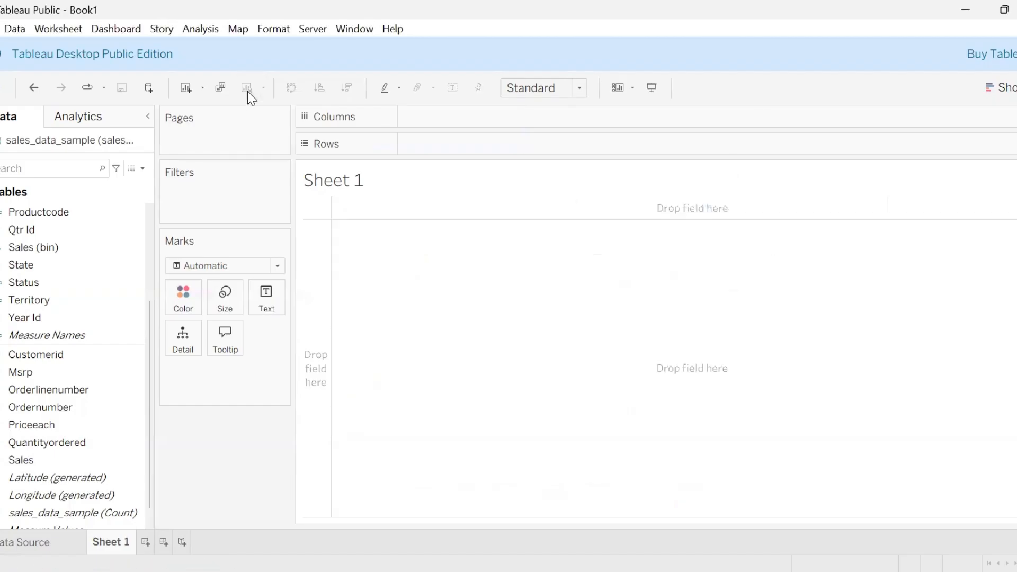
pyautogui.rightClick(47, 250)
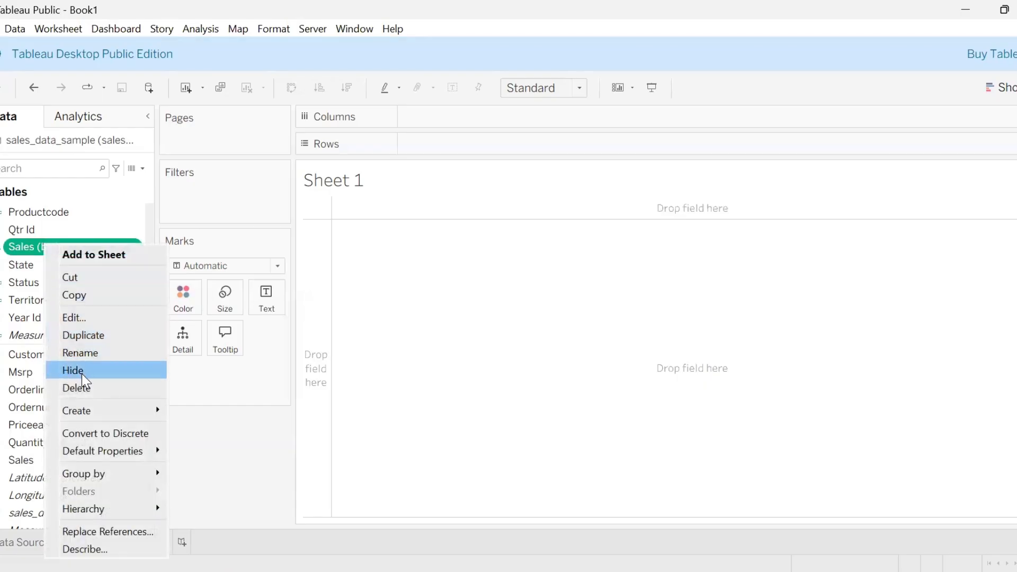
pyautogui.click(87, 392)
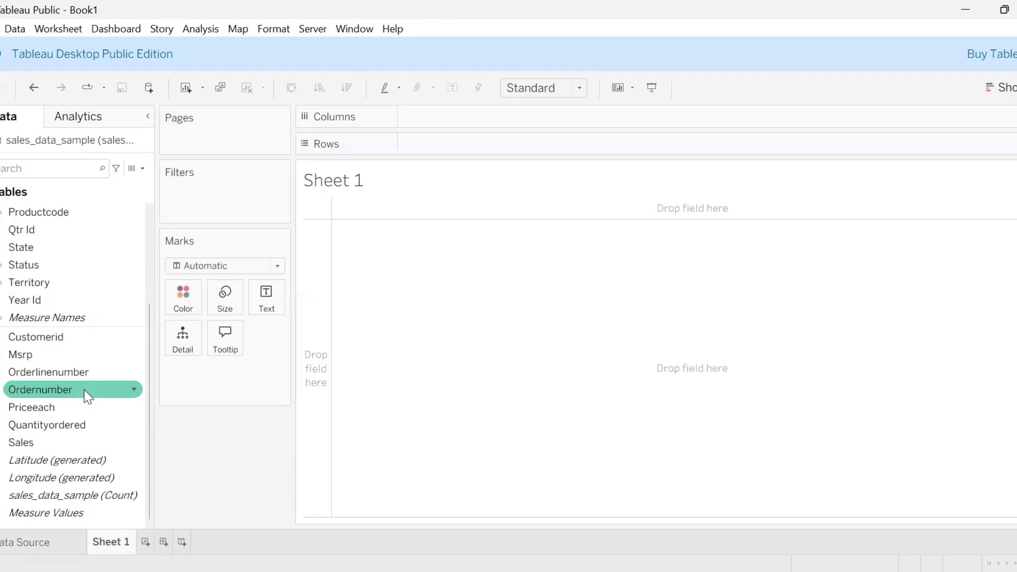
# Create bins from the Customerid measure with a bin size of 10, keeping the field name Customerid (bin)
pyautogui.rightClick(75, 339)
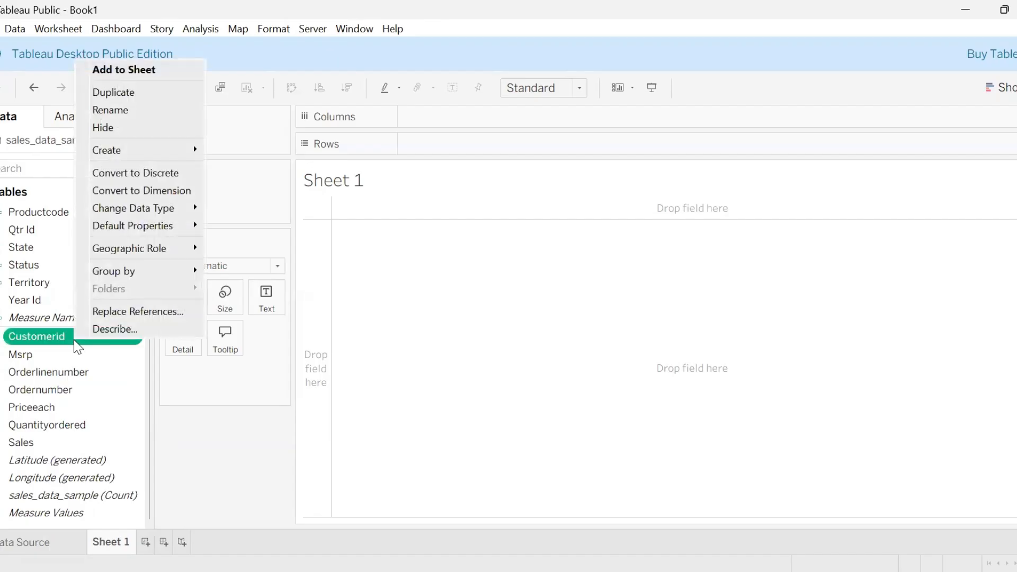
pyautogui.moveTo(193, 151)
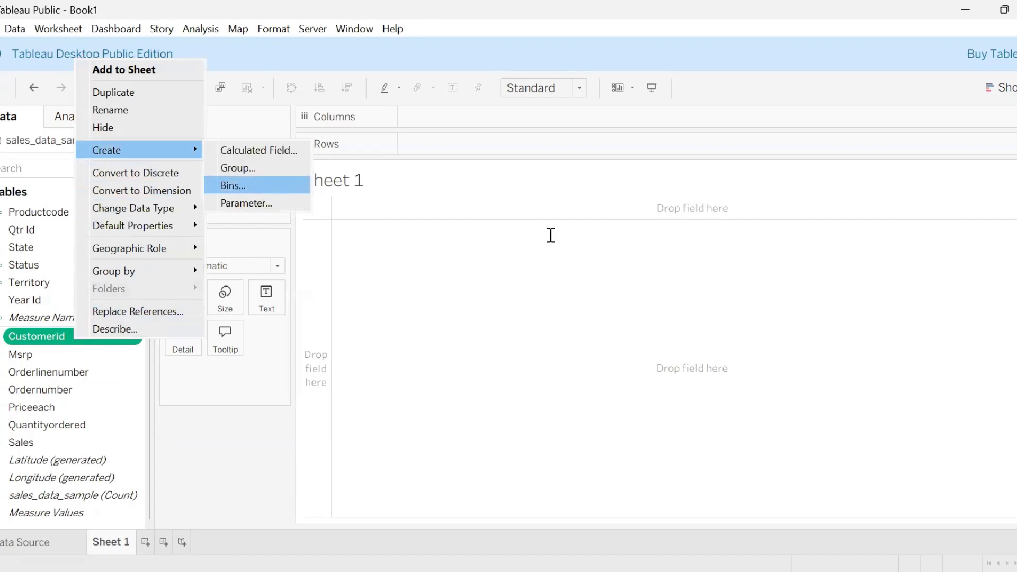
pyautogui.click(257, 191)
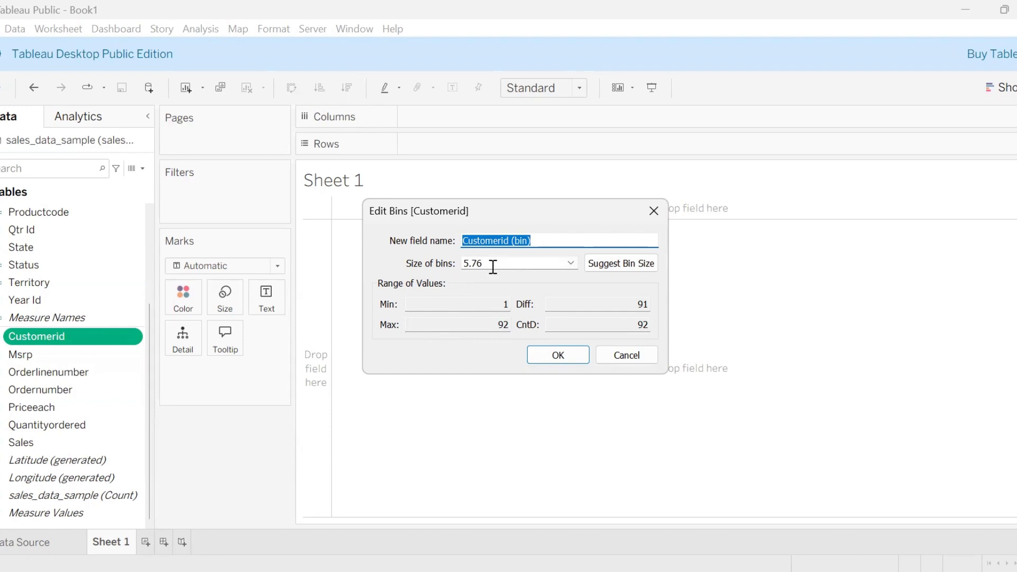
pyautogui.moveTo(496, 265); pyautogui.dragTo(449, 268)
pyautogui.write('10')
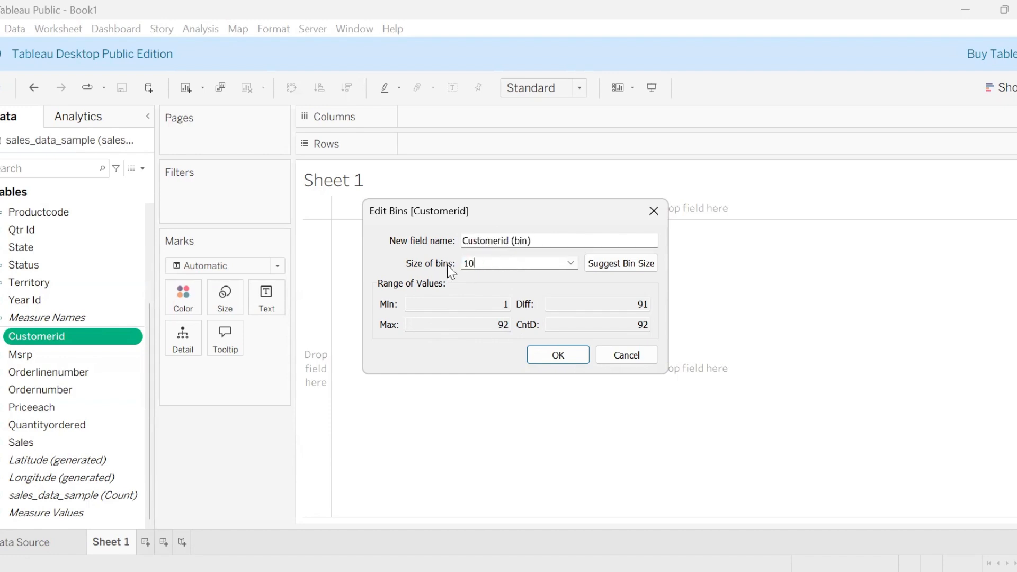
pyautogui.click(558, 355)
# Build a histogram with Customerid on Rows aggregated as Count and Customerid (bin) on Columns
pyautogui.moveTo(64, 496); pyautogui.dragTo(128, 431)
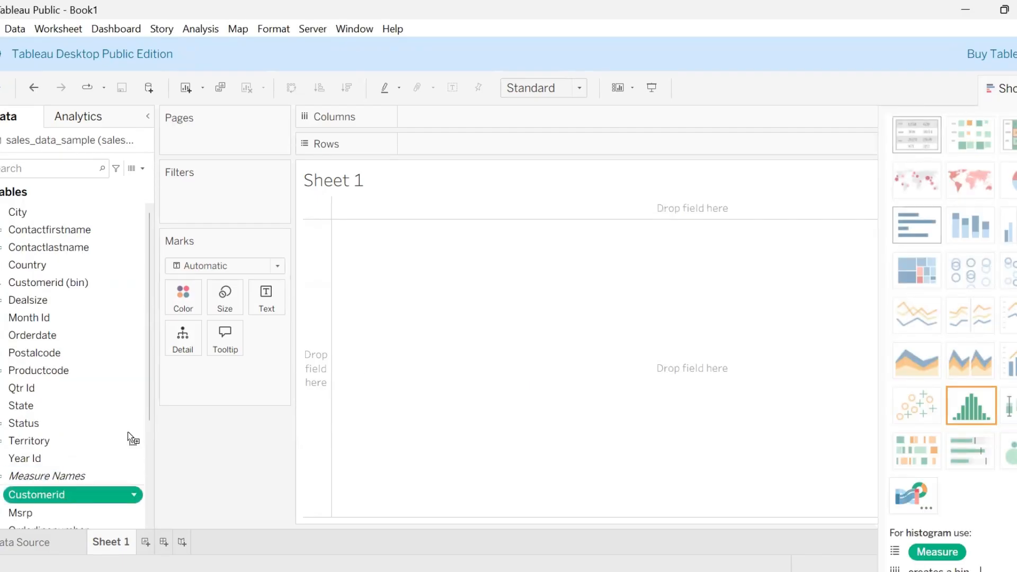
pyautogui.moveTo(463, 149); pyautogui.dragTo(466, 148)
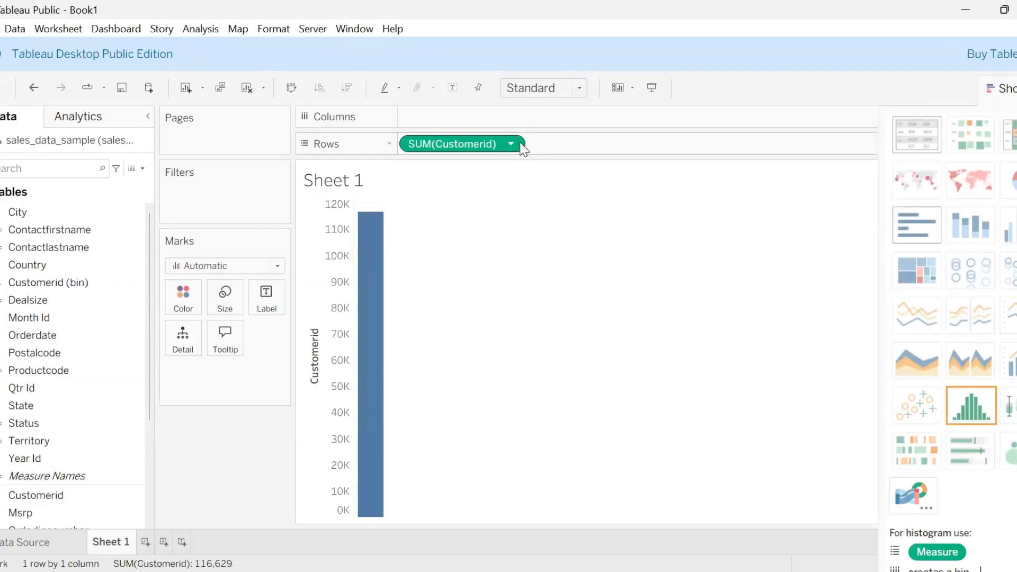
pyautogui.click(511, 143)
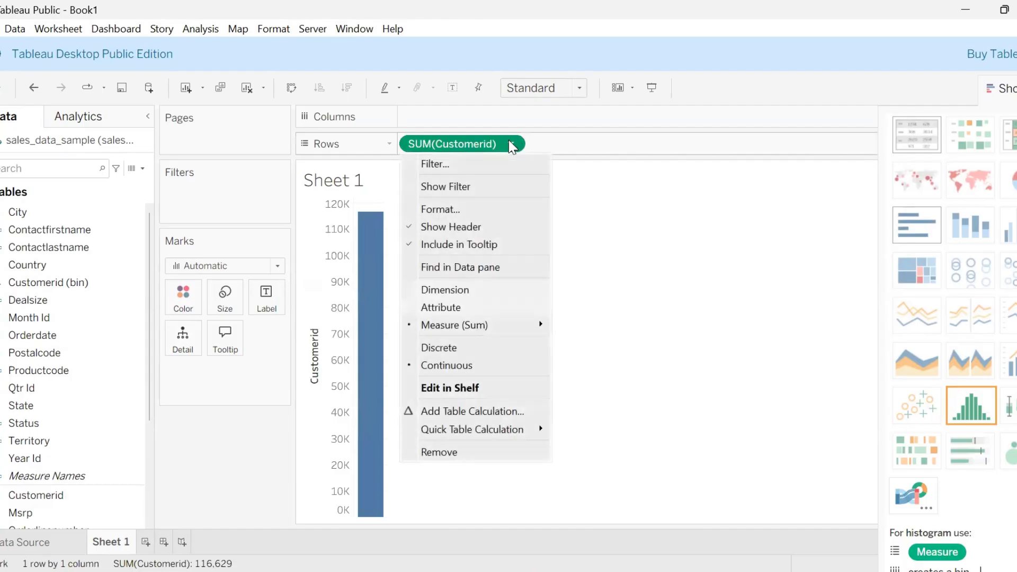
pyautogui.moveTo(486, 335)
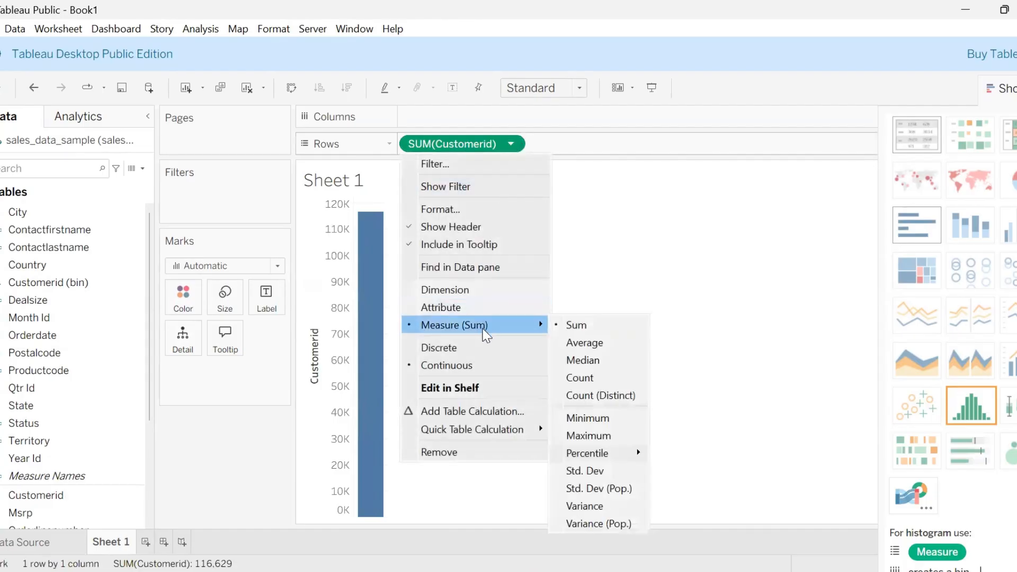
pyautogui.click(590, 376)
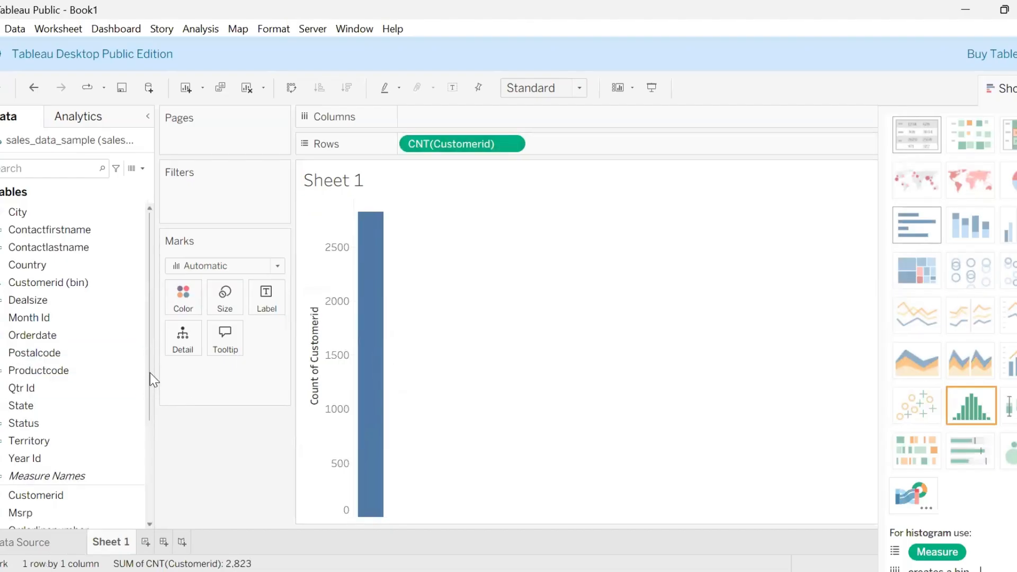
pyautogui.click(137, 273)
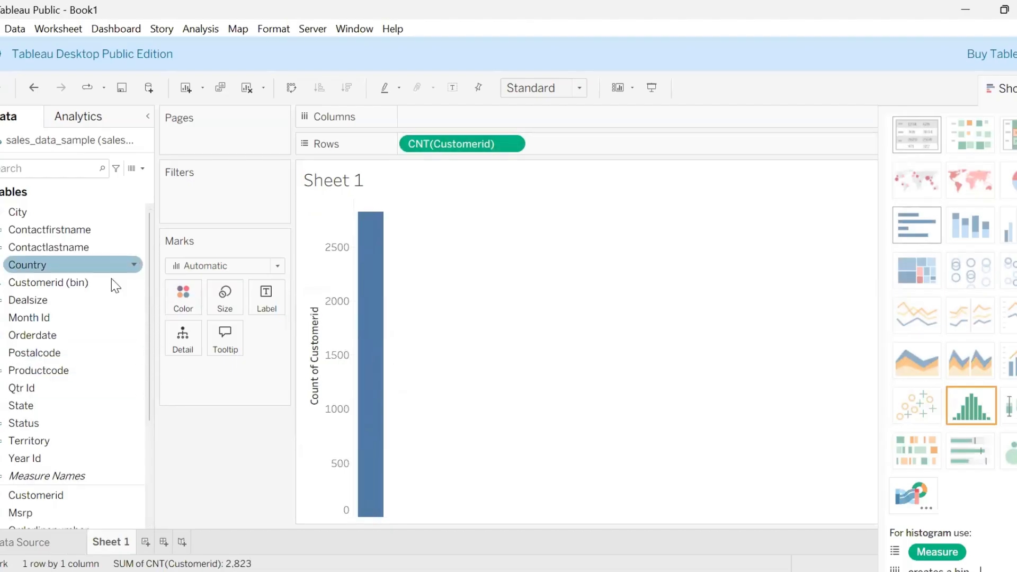
pyautogui.moveTo(71, 283); pyautogui.dragTo(472, 124)
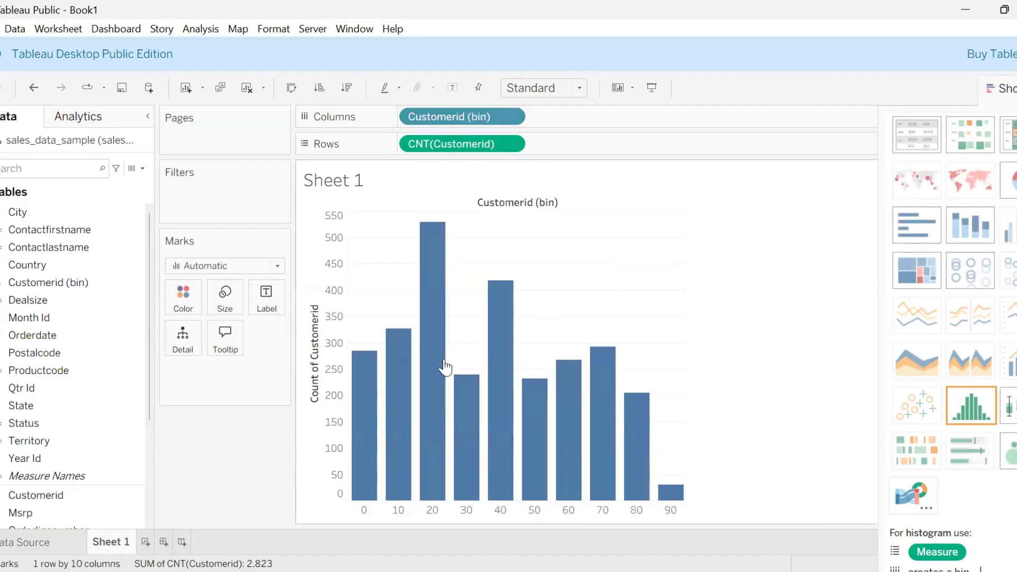
# Review the bin size settings of the Customerid (bin) field and close them without making changes
pyautogui.click(73, 284)
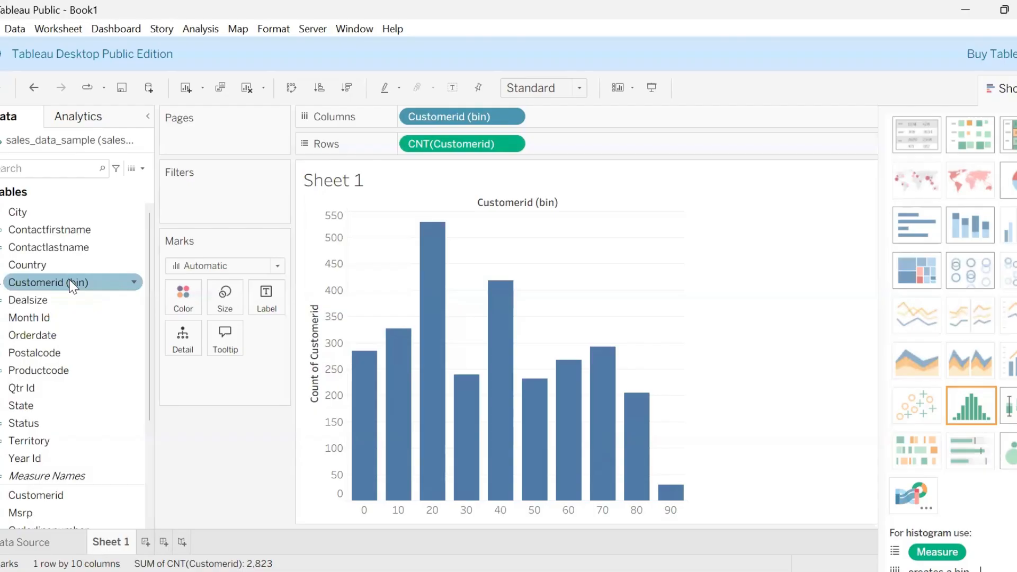
pyautogui.click(134, 282)
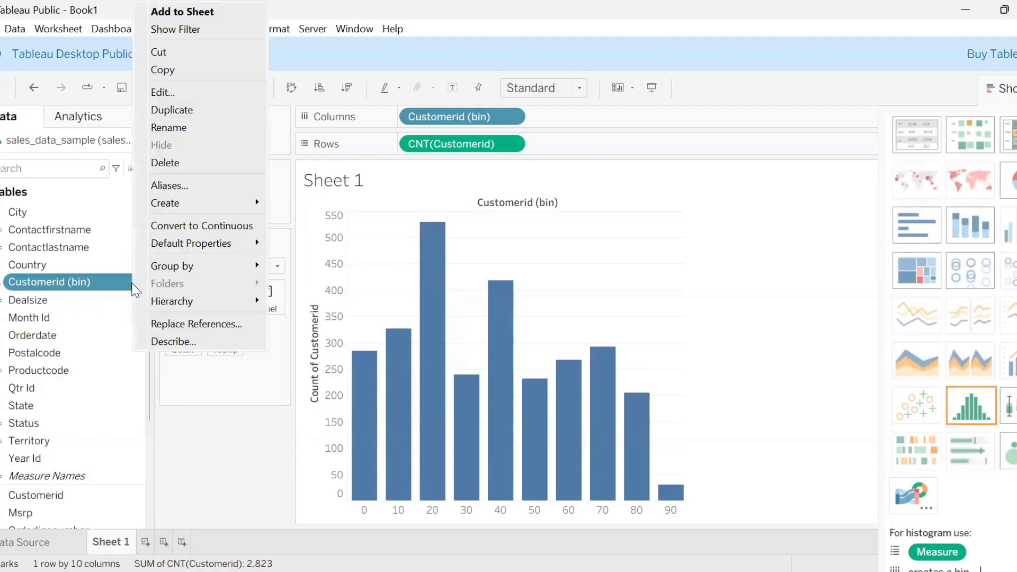
pyautogui.click(183, 92)
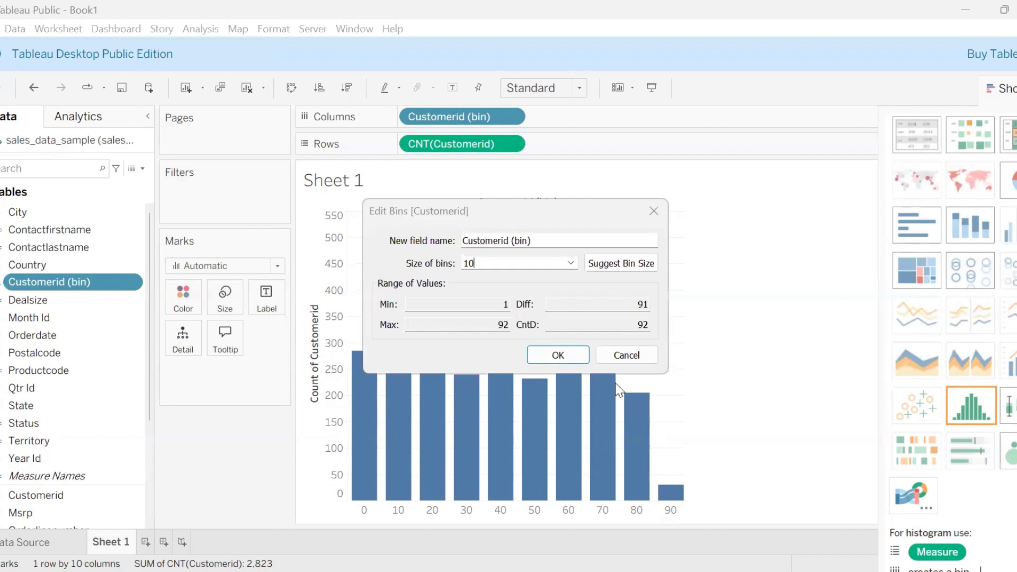
pyautogui.click(629, 356)
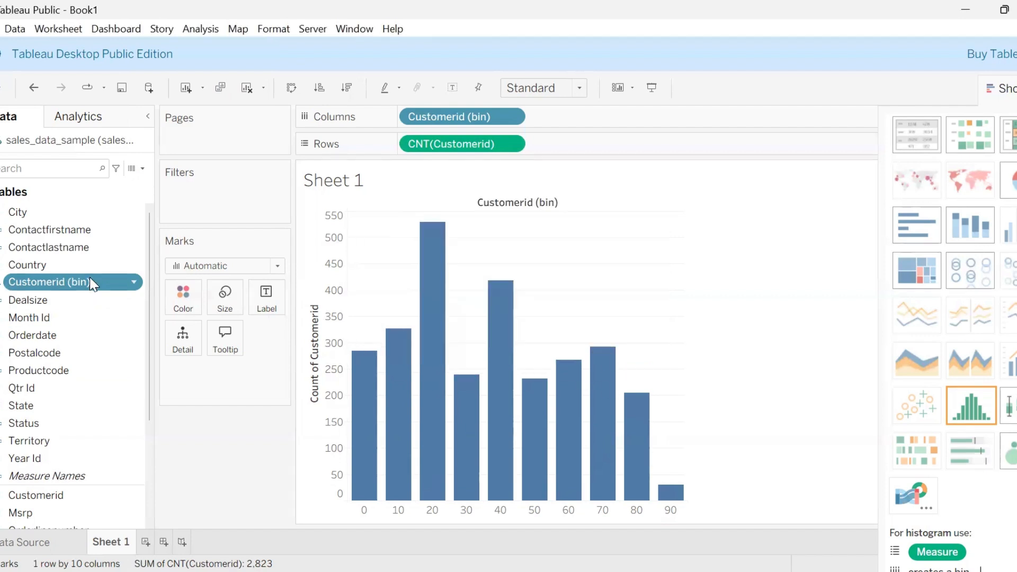
pyautogui.click(139, 286)
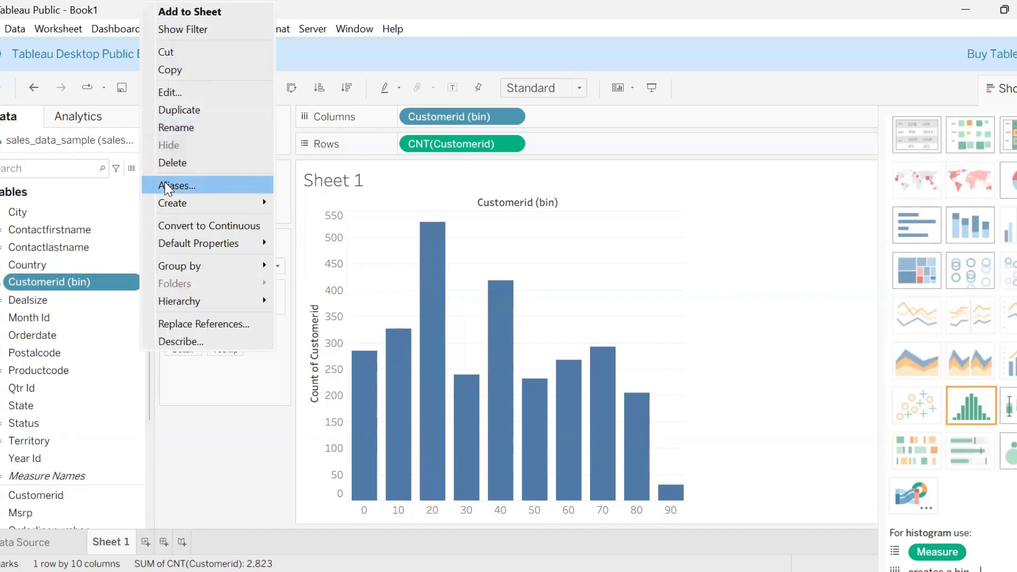
pyautogui.click(189, 458)
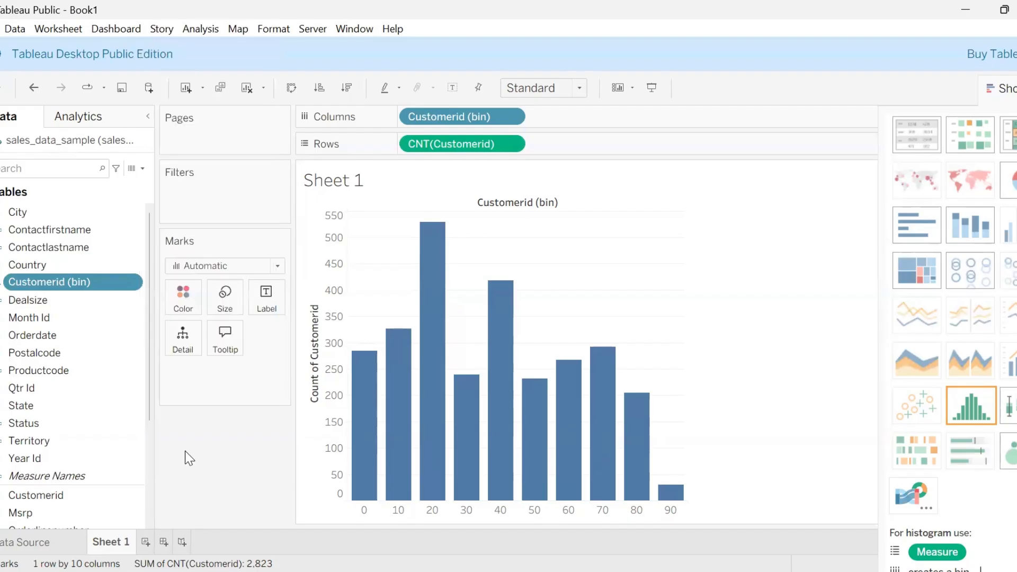